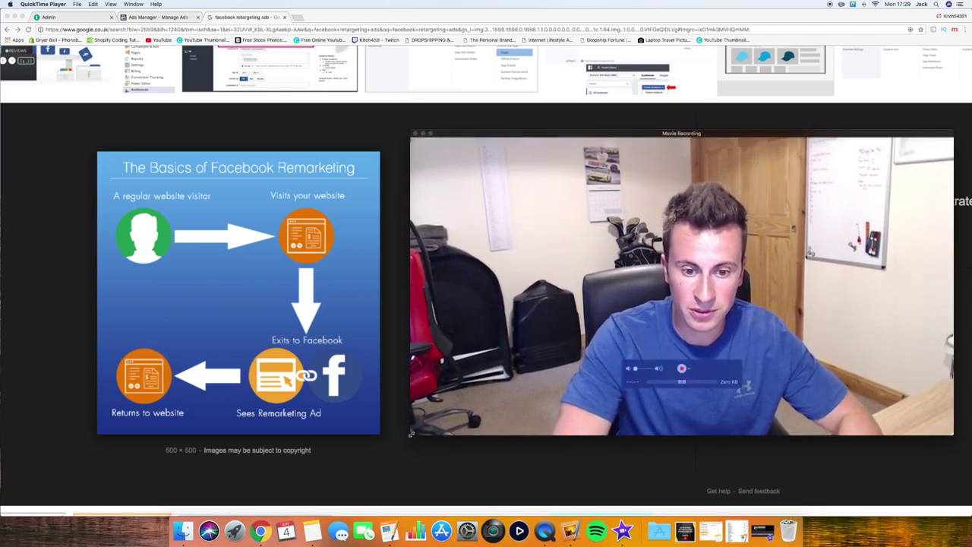
Shrink the Movie Recording window and the browser window so that they sit side by side on the desktop
left_click_drag(412, 433, 551, 371)
left_click(949, 478)
left_click_drag(969, 515, 539, 480)
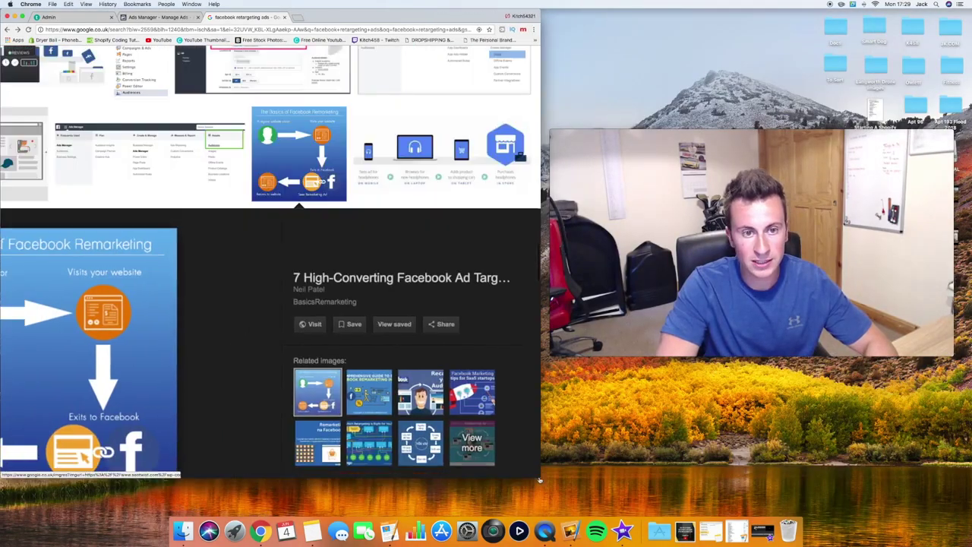
Search Google Images for "cold traffic scale" in a new tab and open the gauge picture about warmer audiences
left_click(297, 17)
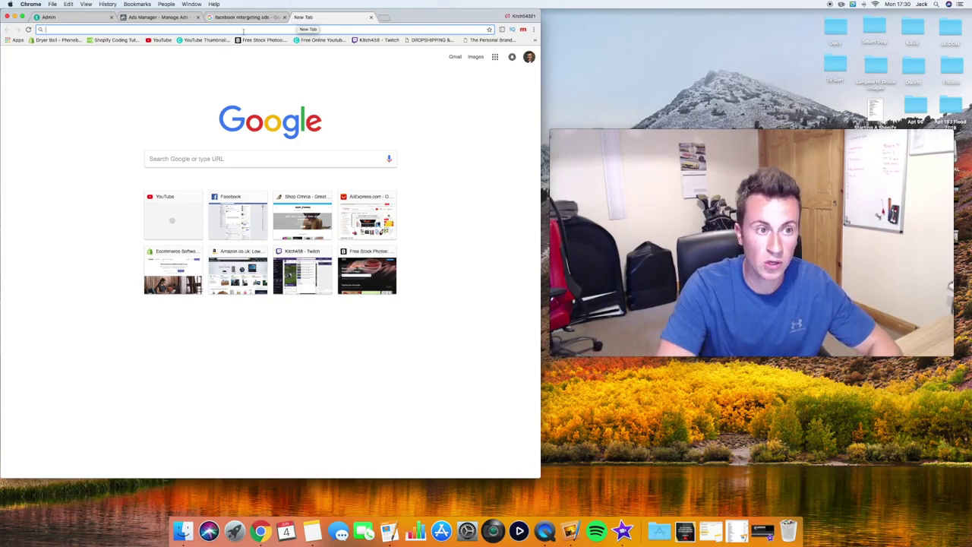
type("colf")
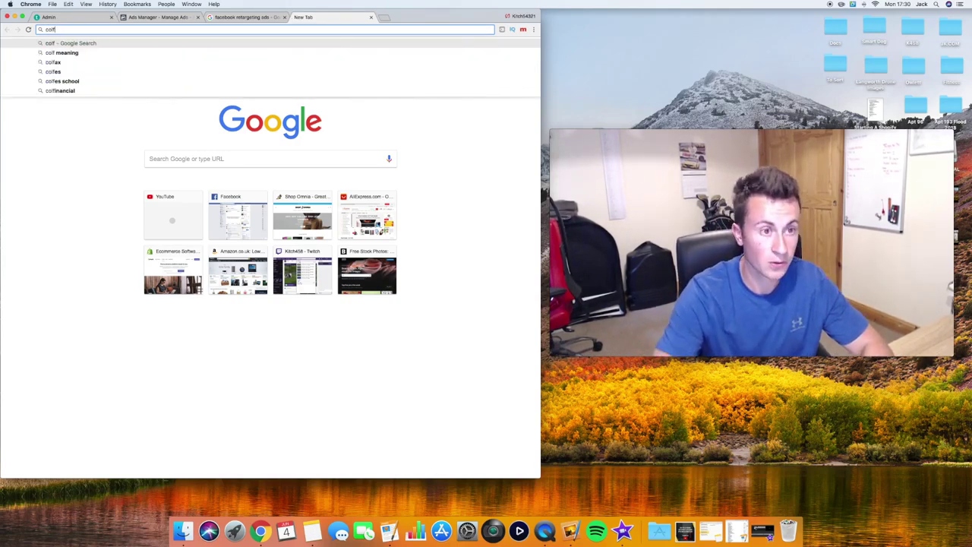
key("BackSpace")
type("d traffic")
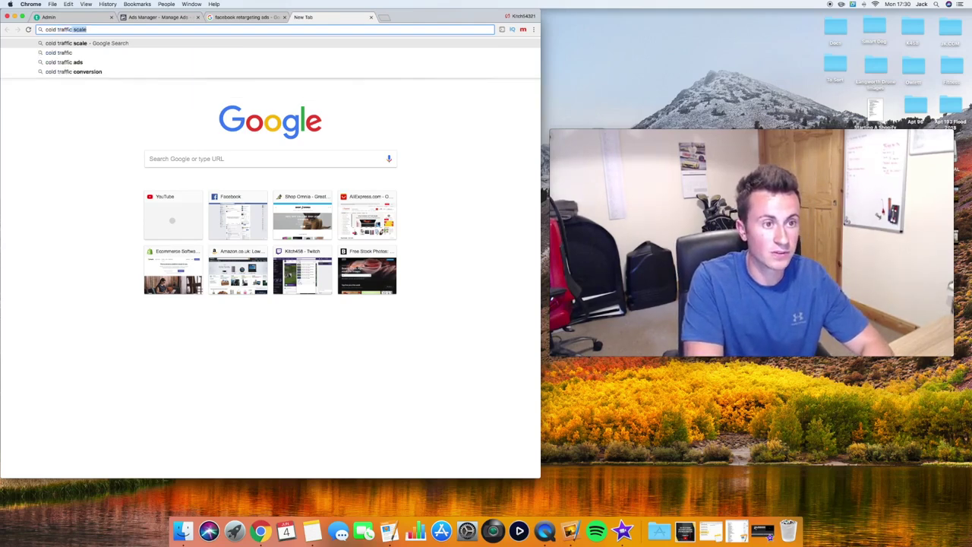
key("Return")
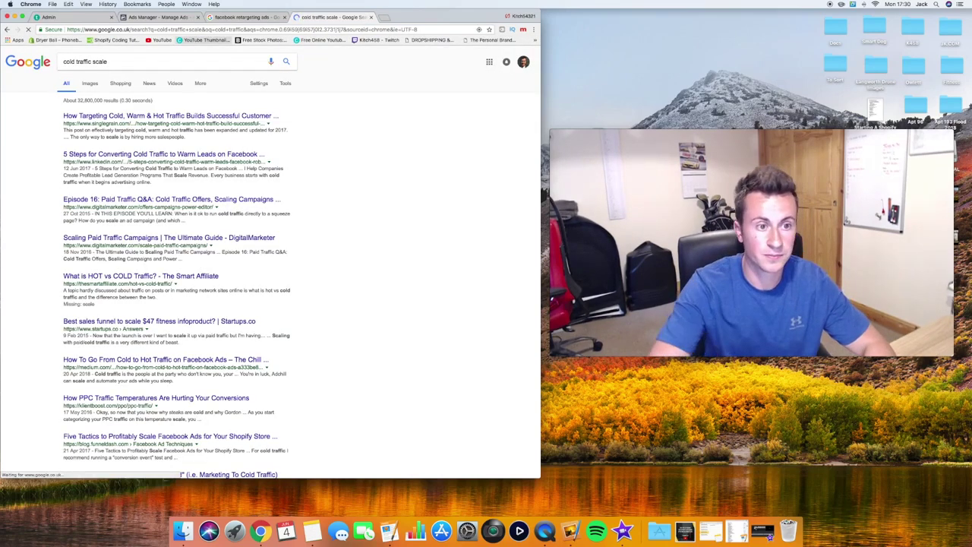
left_click(90, 83)
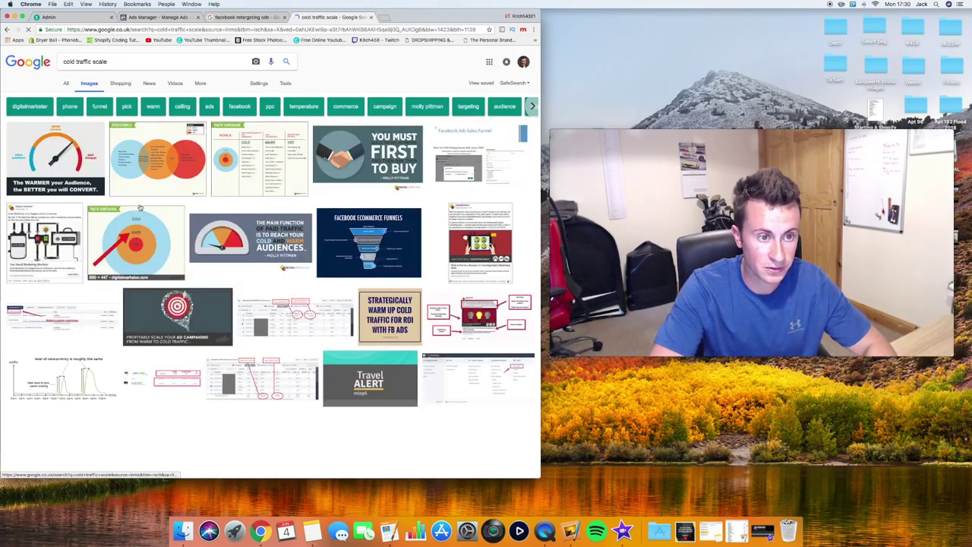
left_click(91, 161)
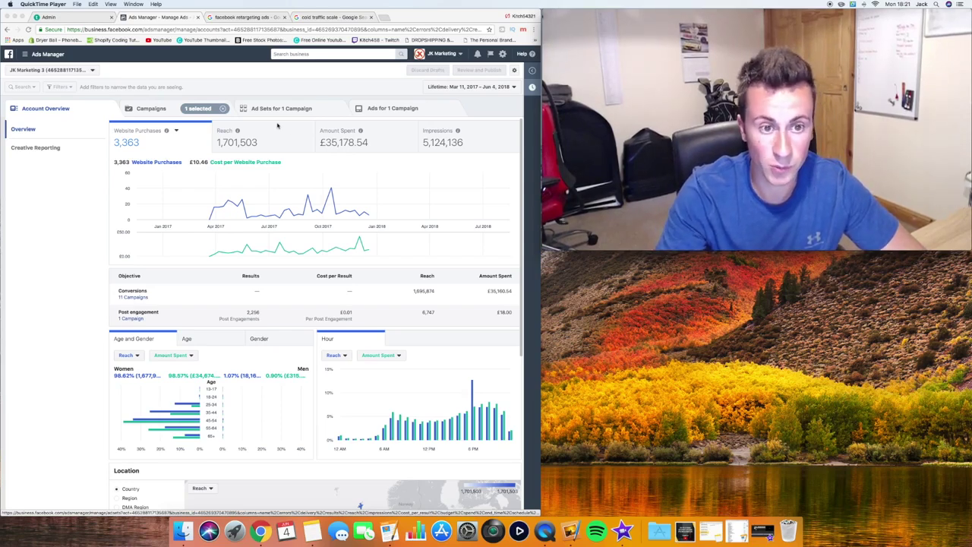
Show the ad sets of the selected campaign in Ads Manager with the "Actions 5" column preset
left_click(281, 109)
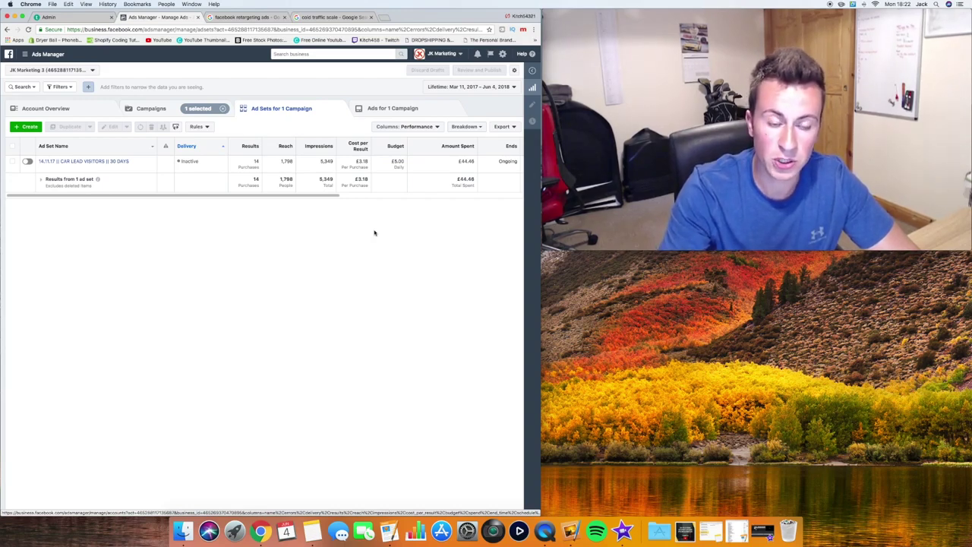
left_click(437, 126)
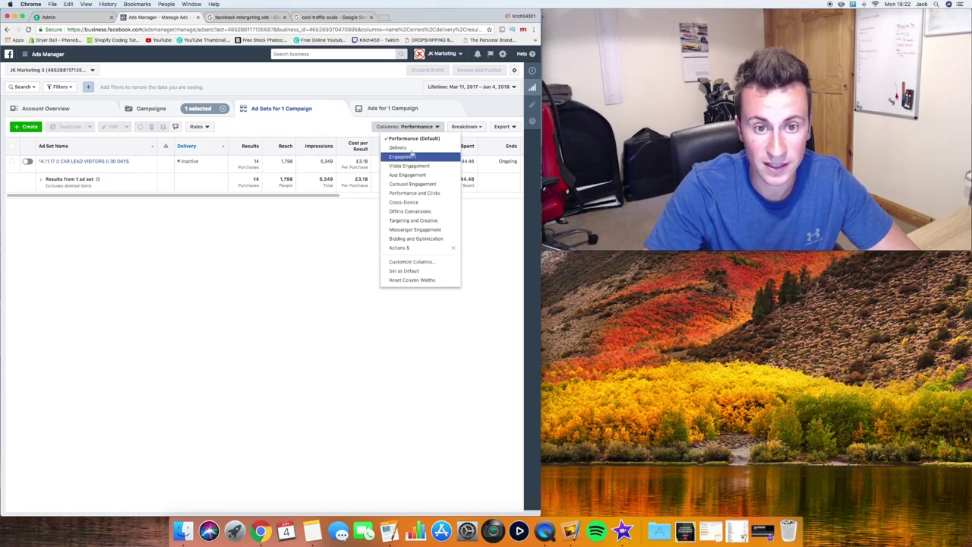
left_click(405, 249)
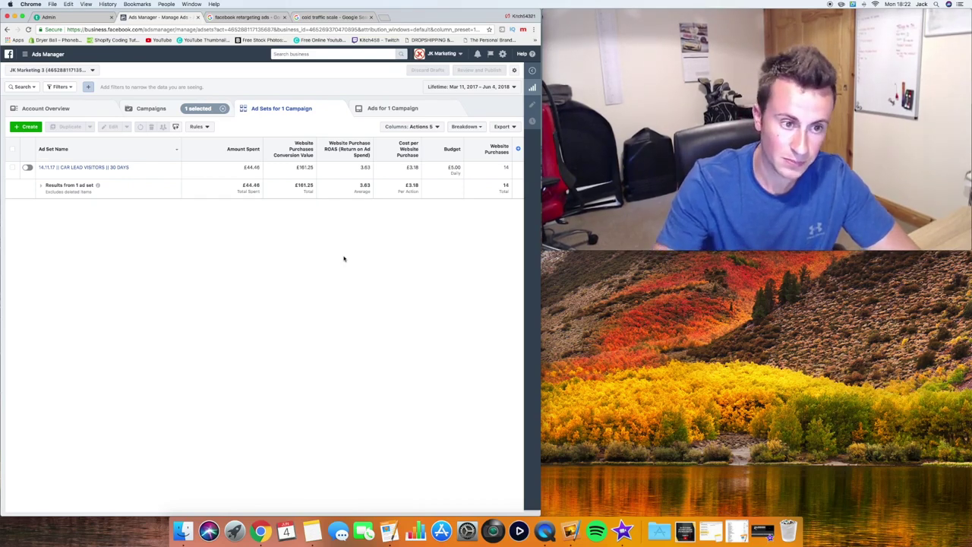
Open the "14.11.17 || CAR LEAD VISITORS || 30 DAYS" ad set for editing and examine its included and excluded custom audiences
mouse_move(90, 172)
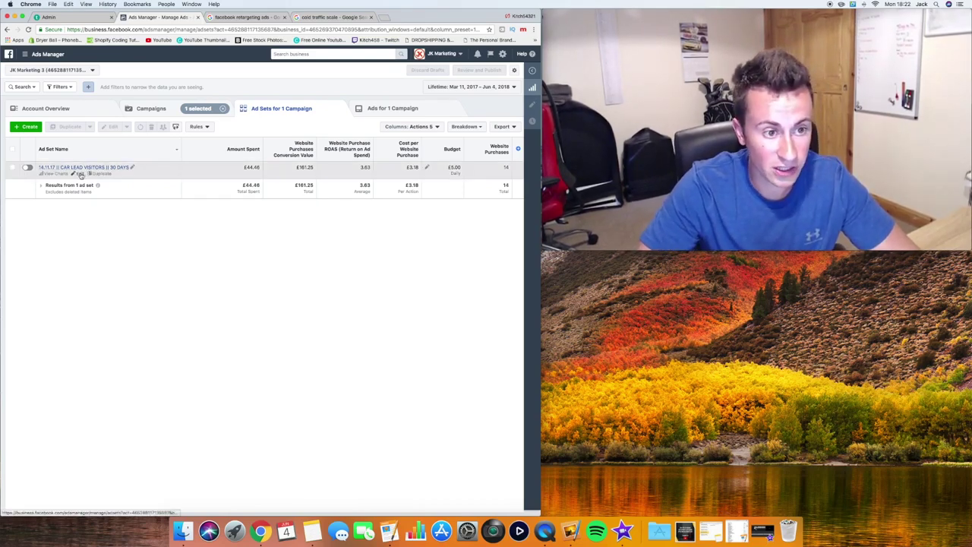
left_click(79, 174)
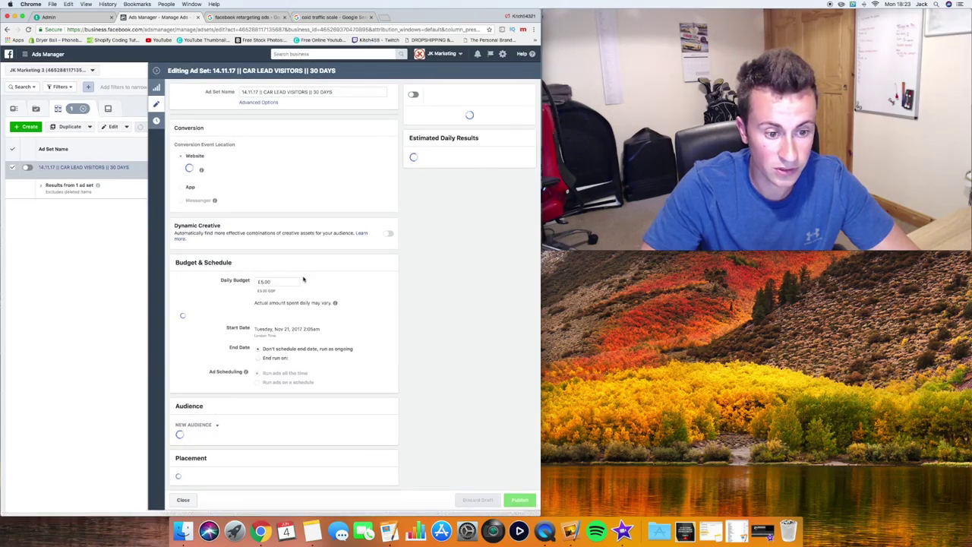
scroll(190, 351, "down", 2)
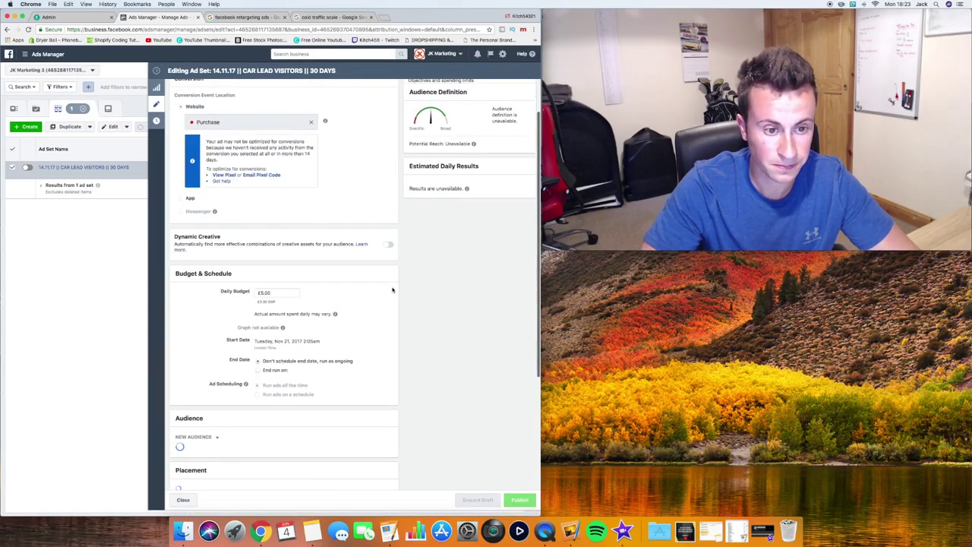
scroll(393, 290, "down", 3)
scroll(406, 233, "down", 5)
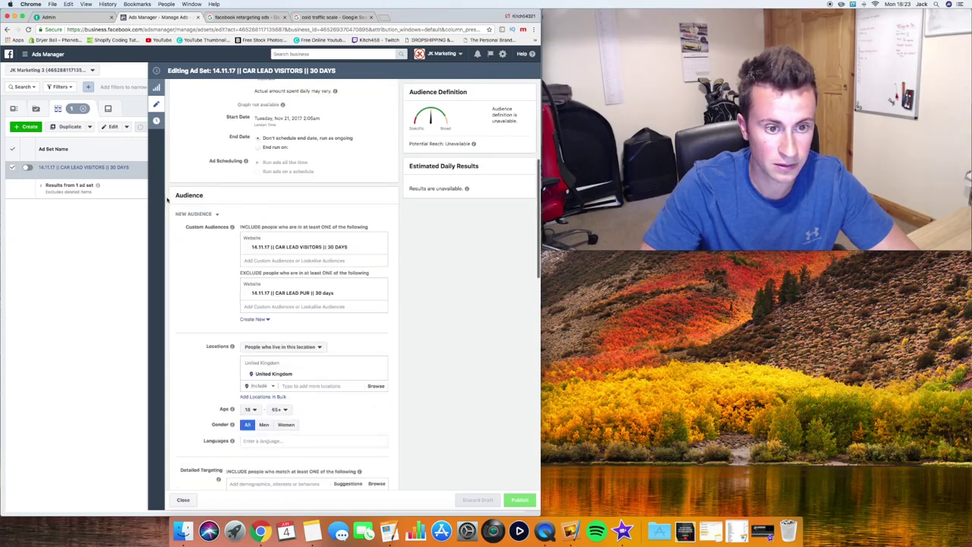
scroll(269, 196, "down", 1)
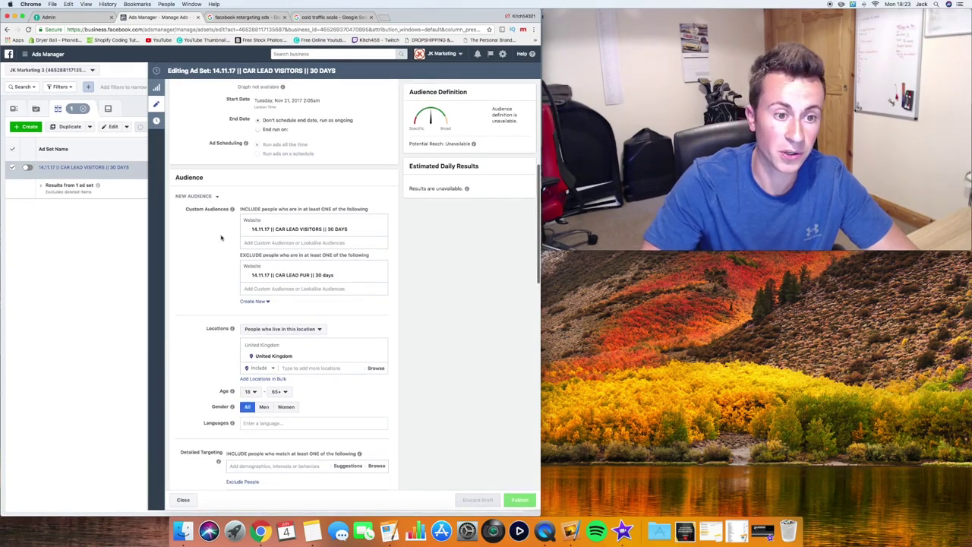
mouse_move(234, 215)
scroll(235, 215, "down", 2)
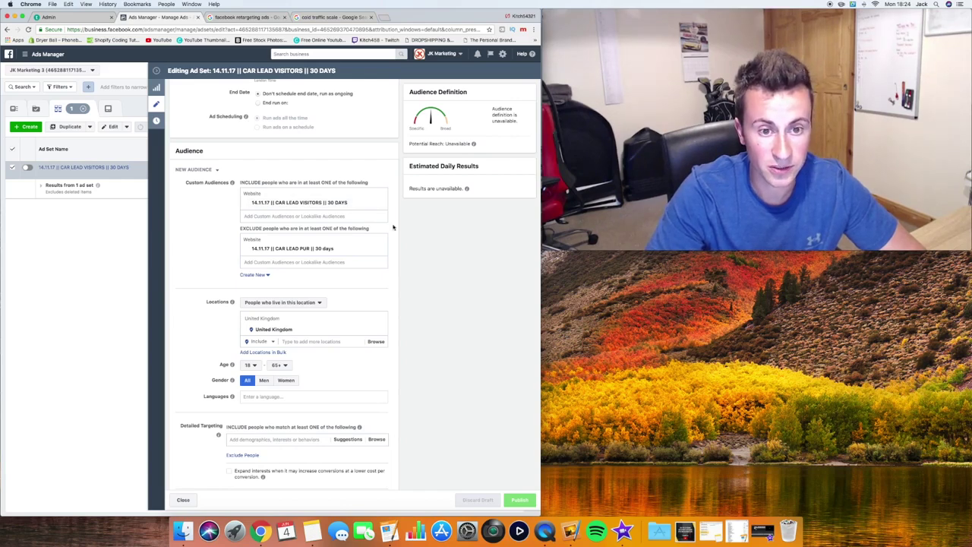
Leave the ad set editor and open the account's Audiences library from the full tool list
left_click(156, 71)
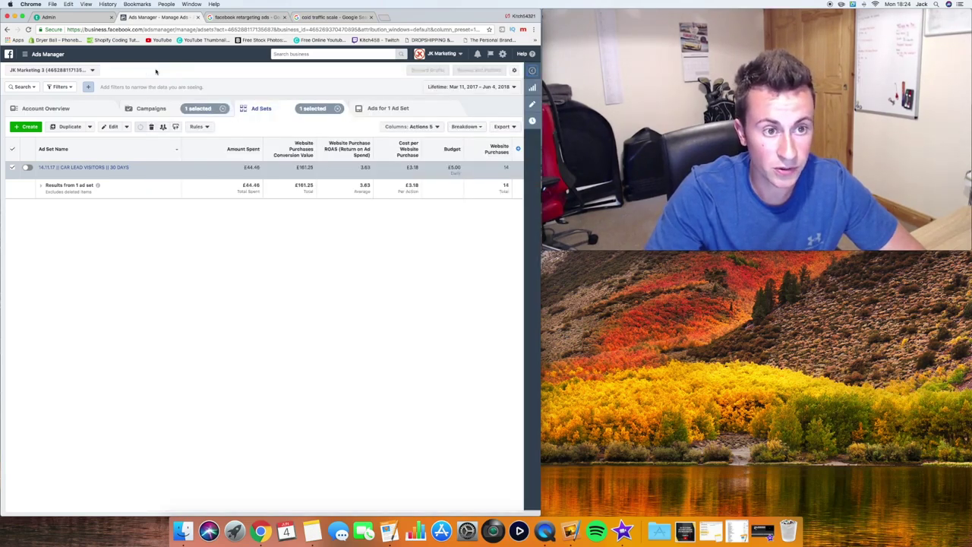
left_click(34, 56)
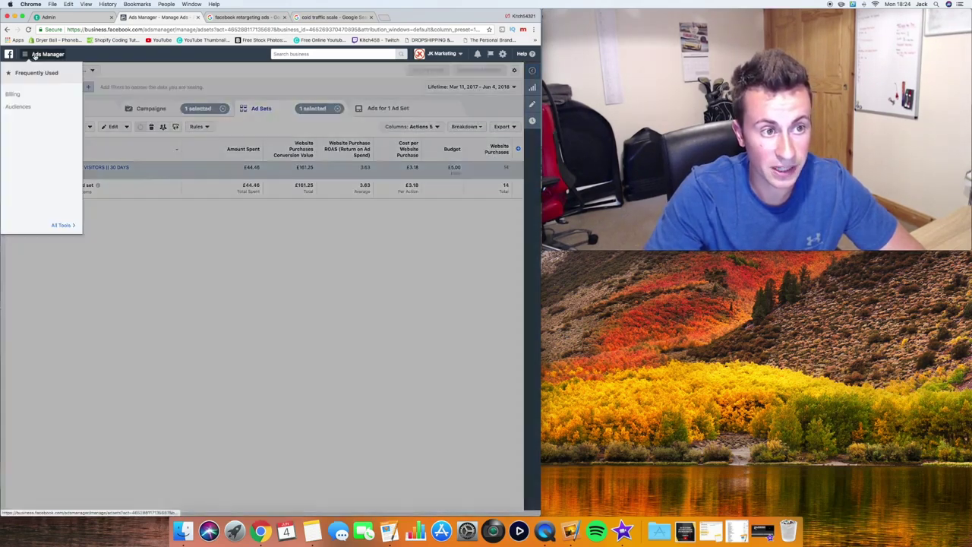
left_click(63, 225)
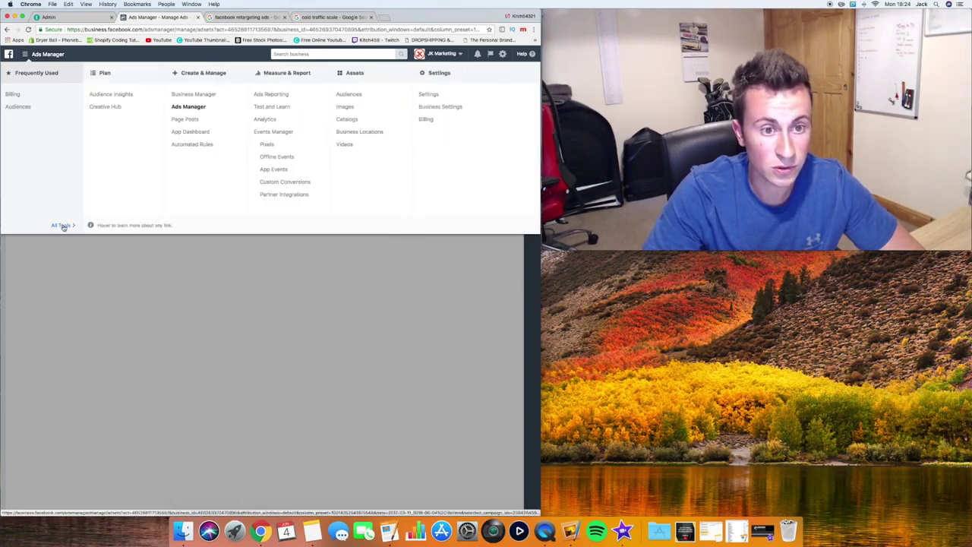
left_click(352, 96)
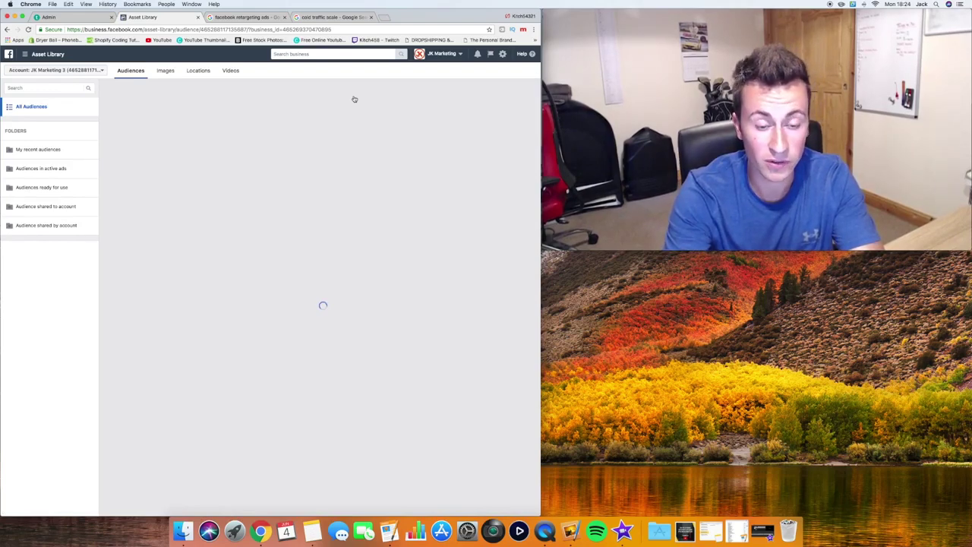
Look through the existing audiences and start a new custom audience based on website traffic
scroll(206, 185, "down", 2)
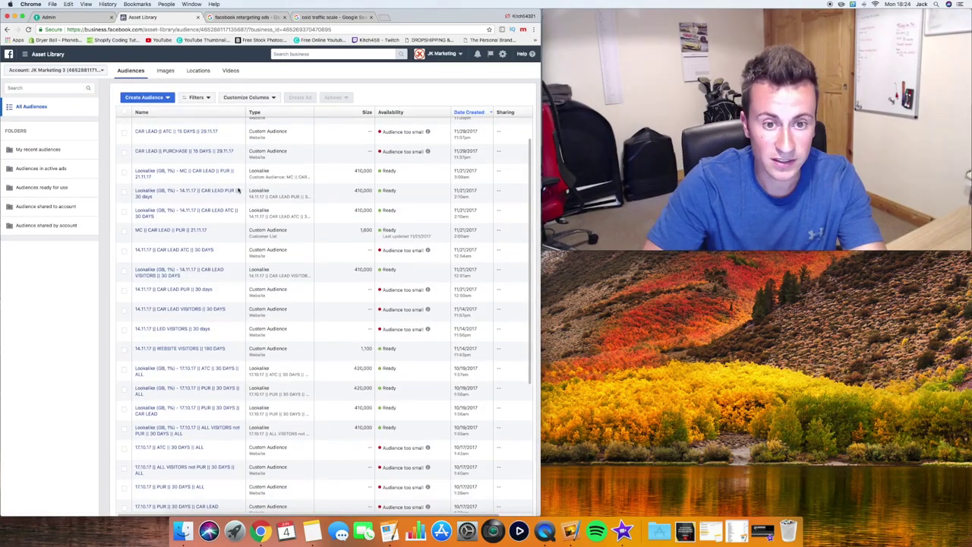
scroll(216, 246, "down", 6)
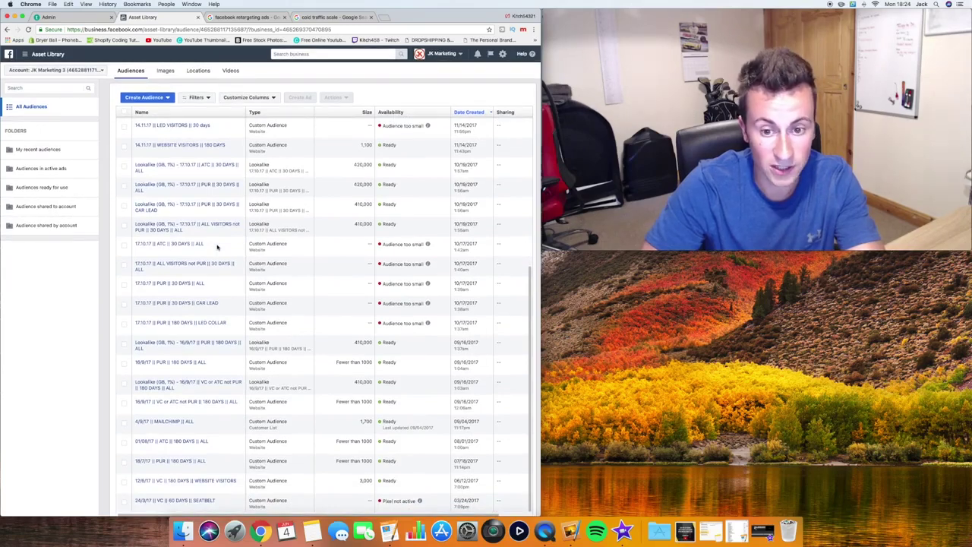
scroll(218, 245, "up", 7)
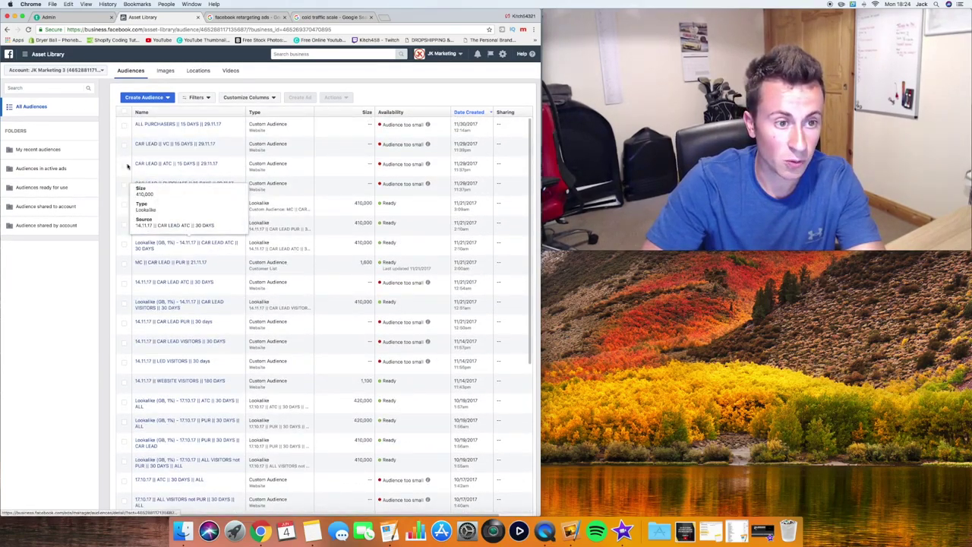
left_click(168, 99)
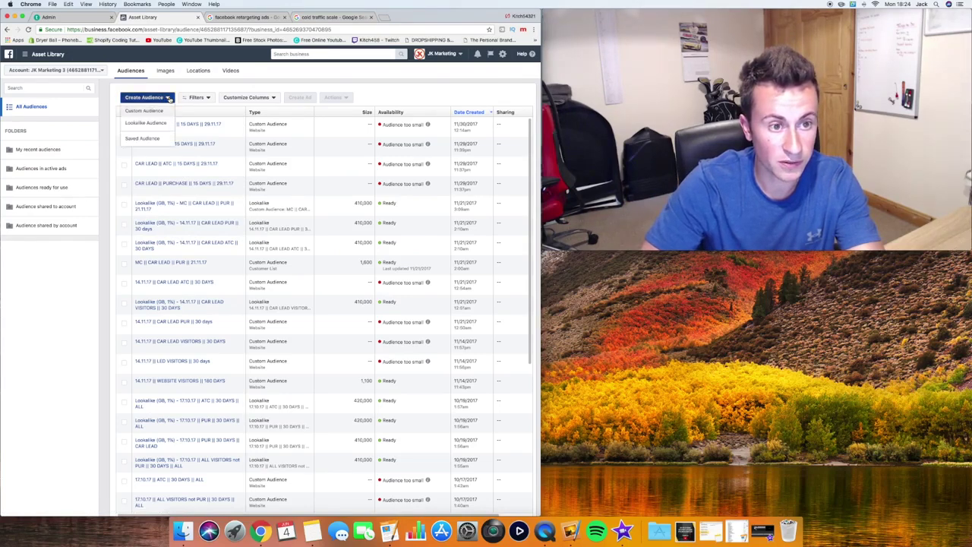
left_click(150, 112)
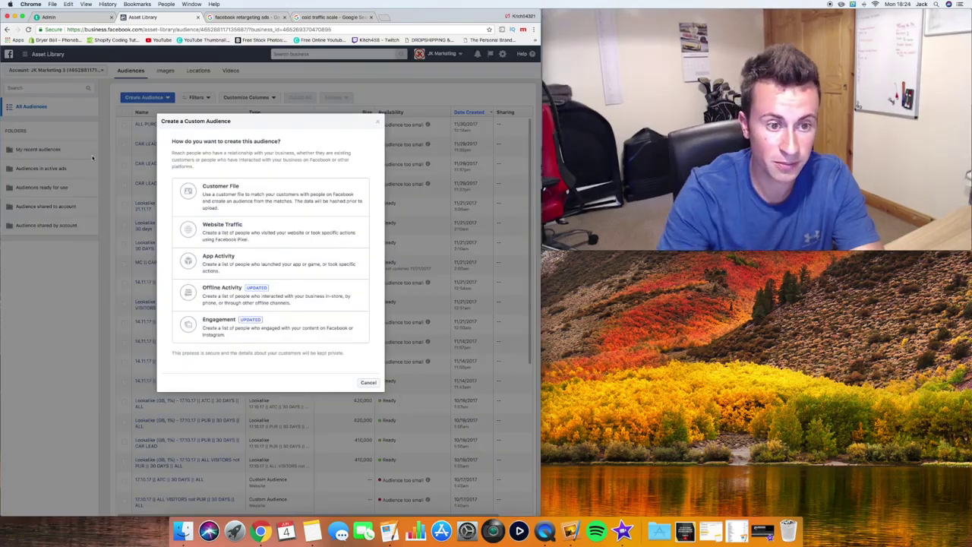
left_click(235, 235)
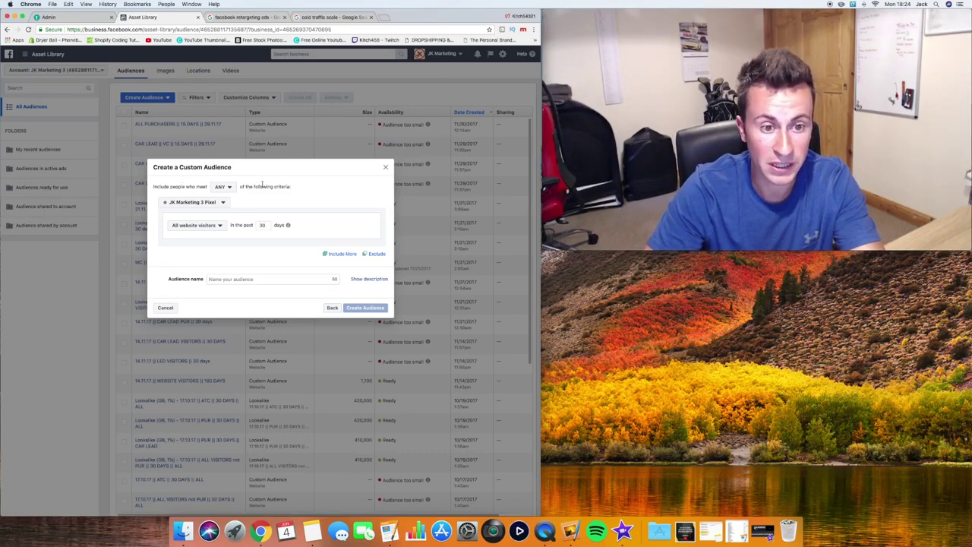
Keep ANY as the matching rule and target people who visited specific web pages, with the URL condition set to equals
left_click(221, 186)
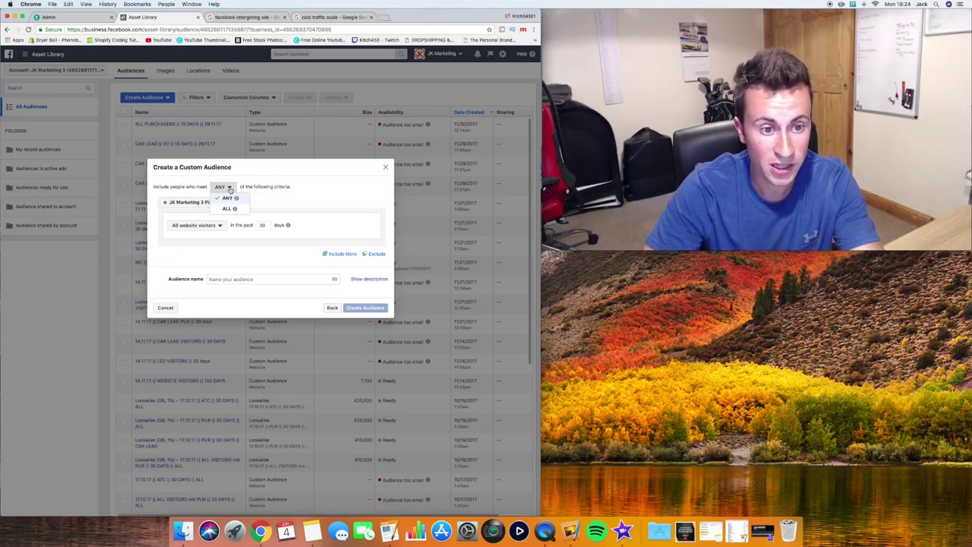
left_click(225, 199)
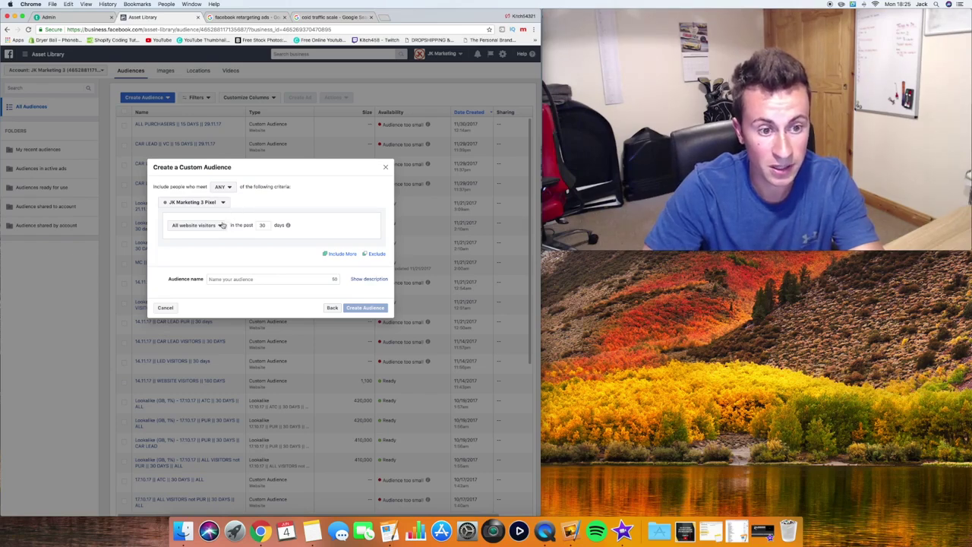
left_click(219, 226)
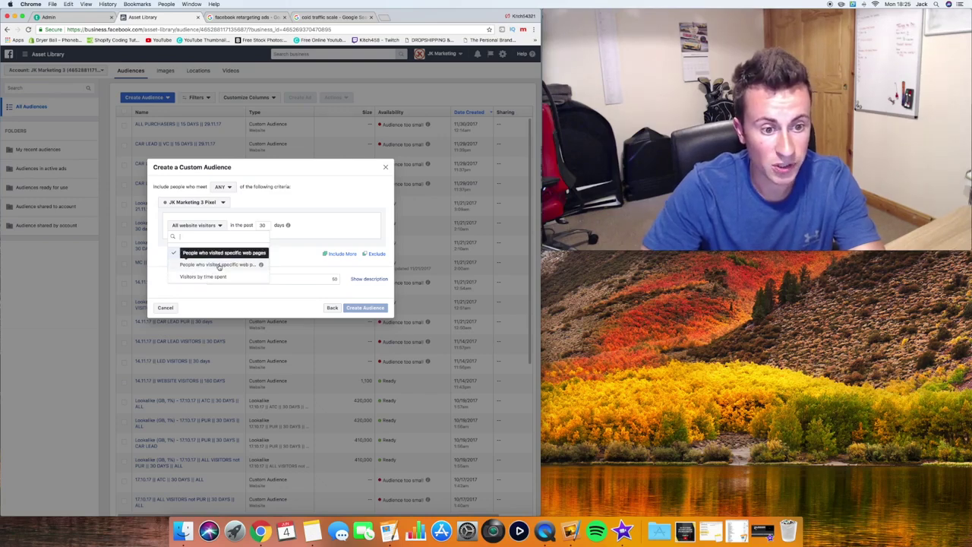
left_click(220, 265)
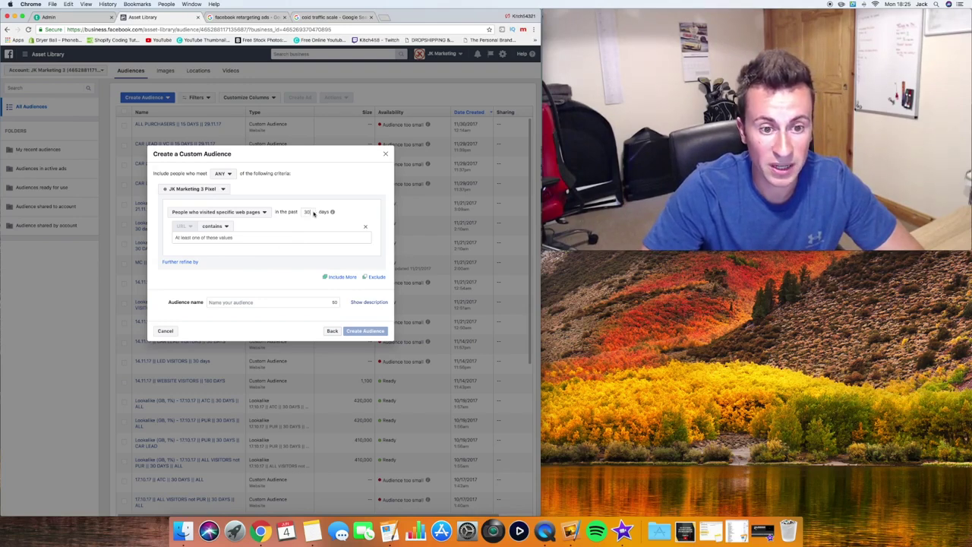
mouse_move(332, 213)
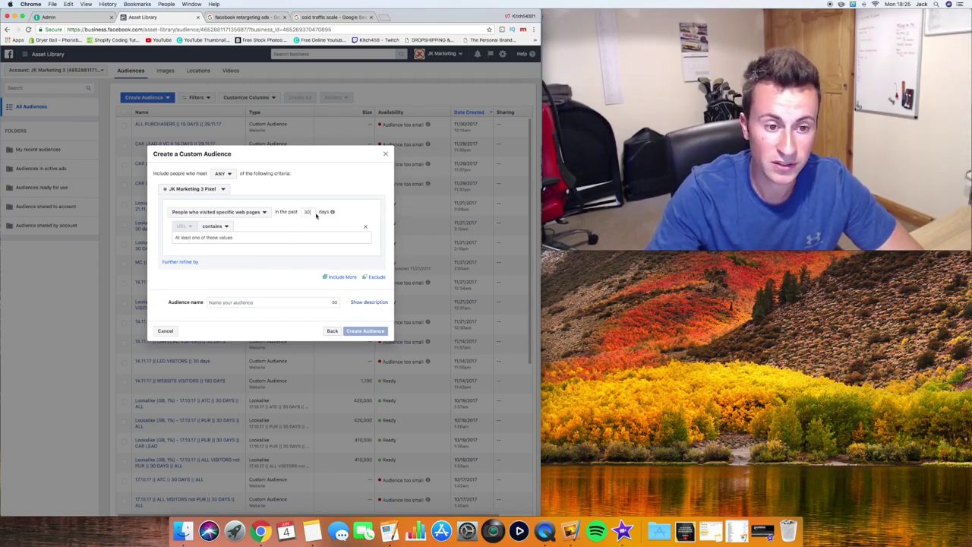
left_click(226, 226)
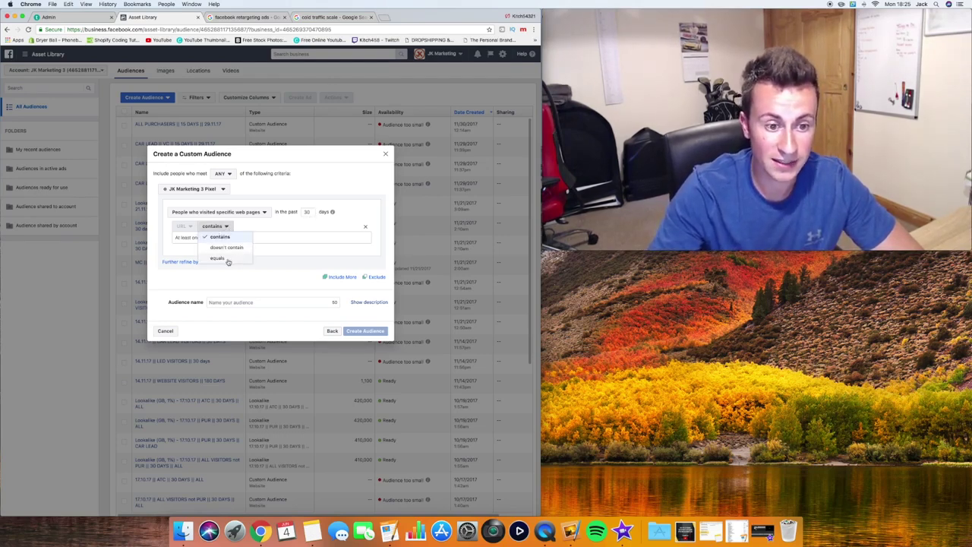
left_click(228, 259)
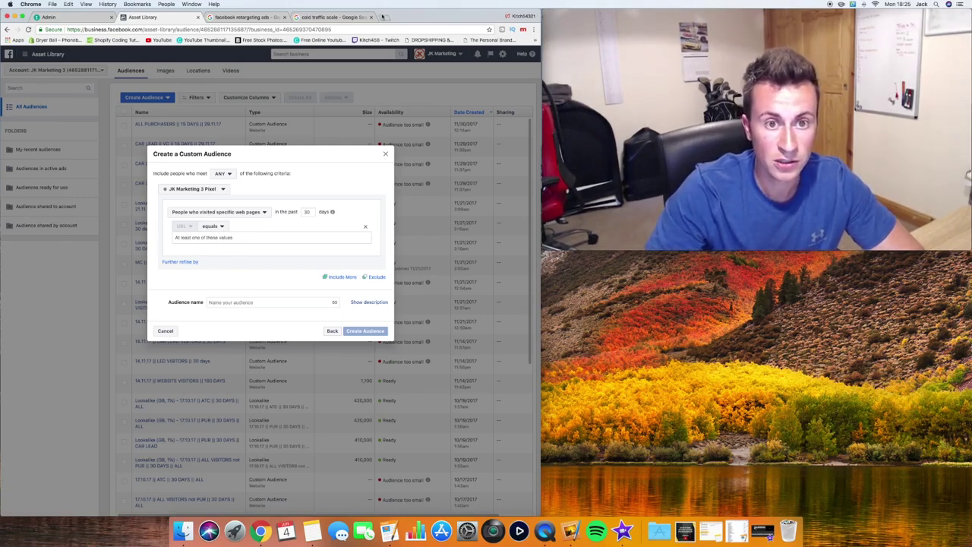
Open the Shop Omnia store at shopomnia.co.uk in a new browser tab
left_click(383, 16)
type("sho")
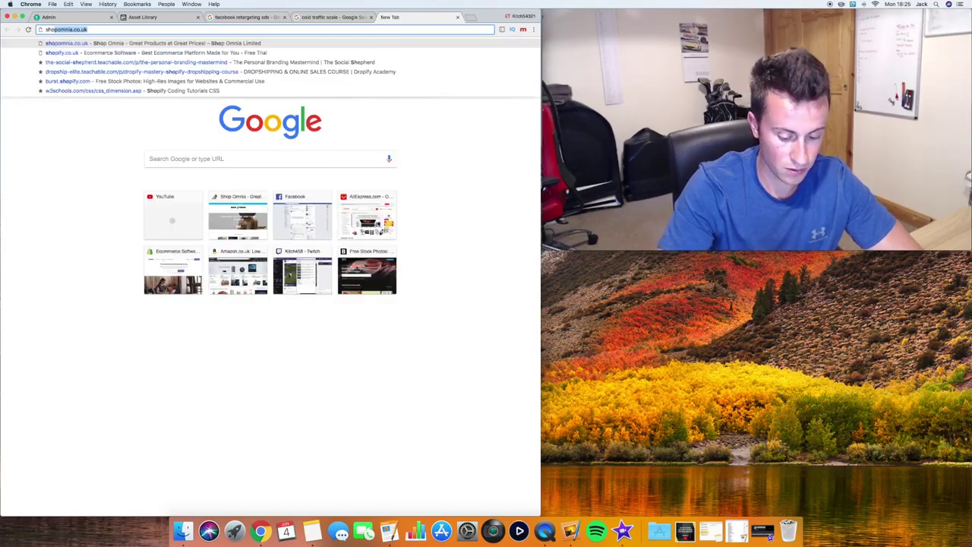
type("po")
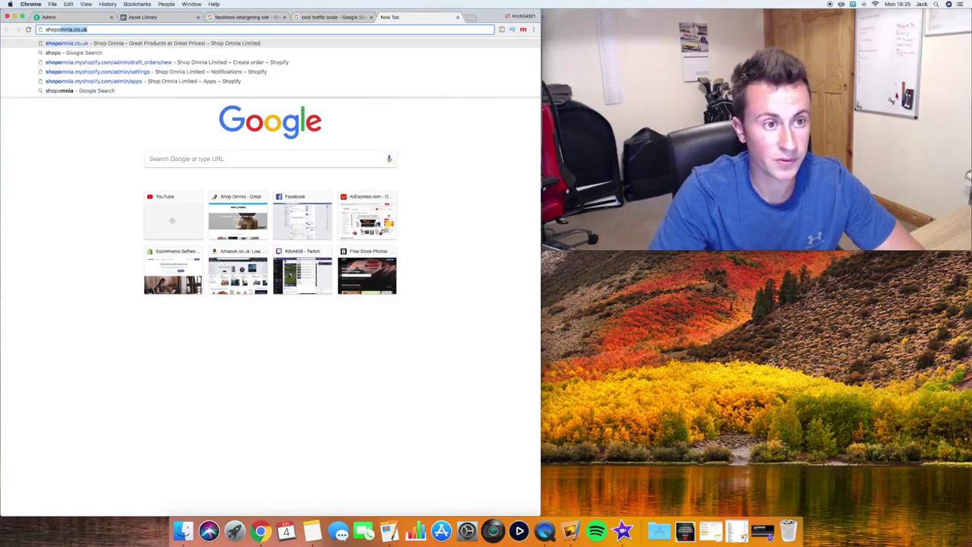
key("Return")
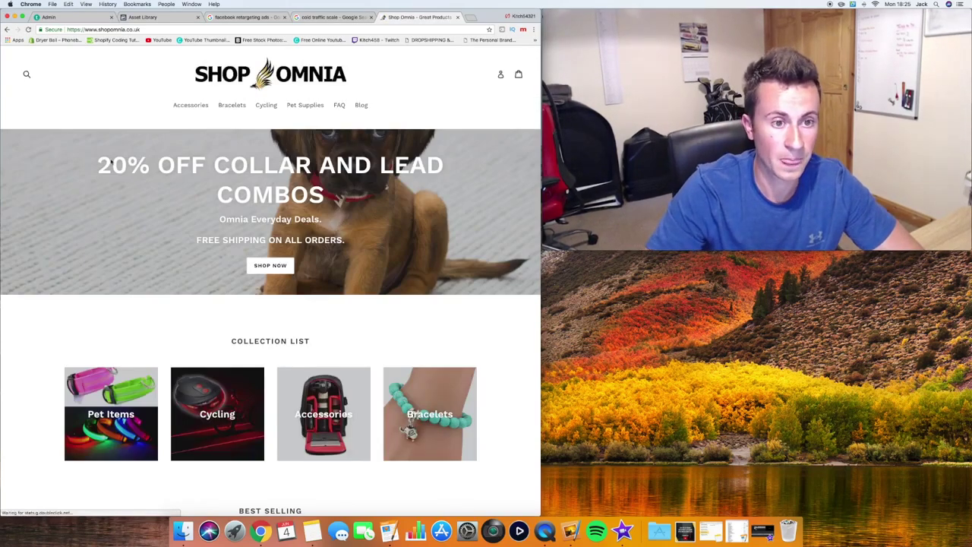
Open the Camera Backpack + FREE Rain Cover product from the store's home page and copy the product page's URL
scroll(172, 211, "down", 5)
scroll(172, 211, "down", 5)
left_click(143, 216)
left_click(234, 29)
key("super+c")
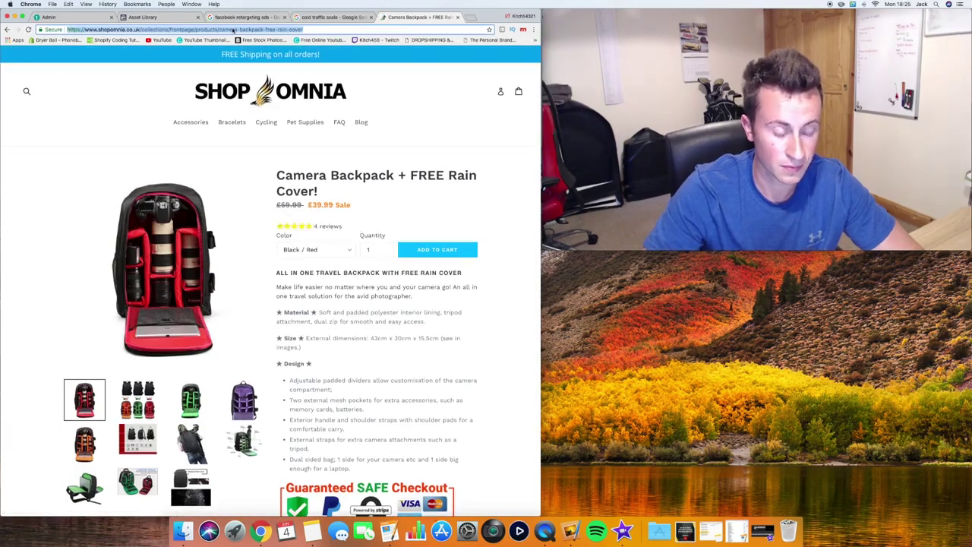
Return to the custom audience being created and paste the camera backpack page's URL as the value of the URL equals condition
left_click(144, 17)
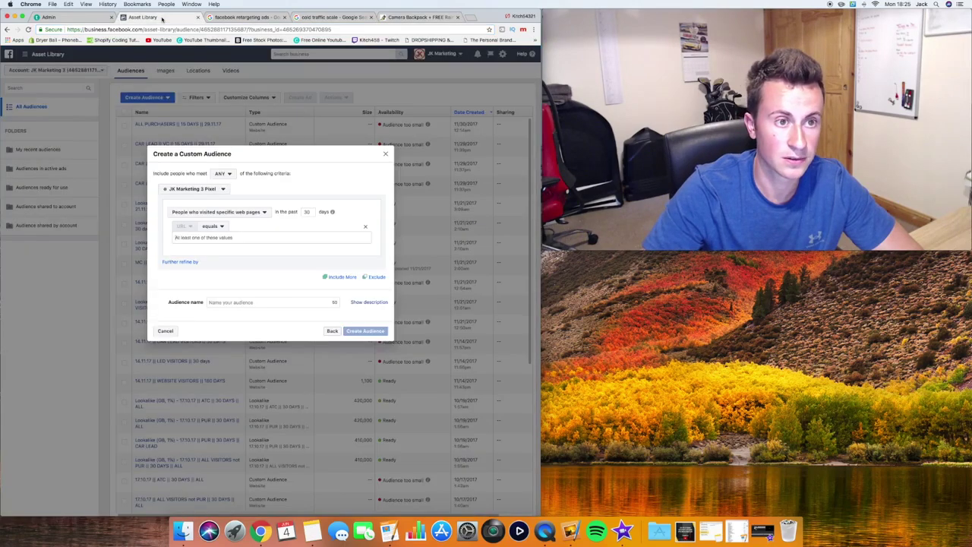
left_click(237, 239)
key("super+v")
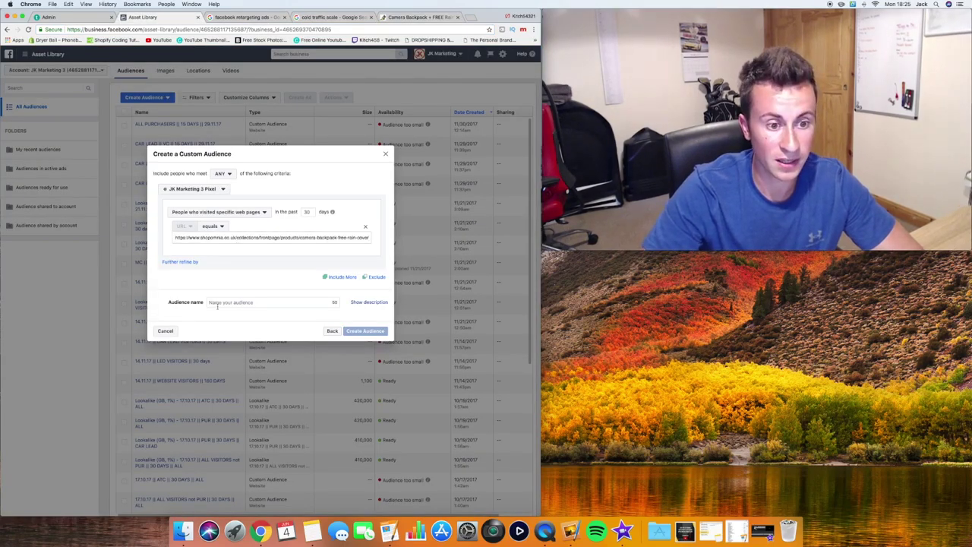
Name the audience "4.6.18 || Camera Backpack Visitors || 30 Days", create it and close the creation dialog
left_click(224, 303)
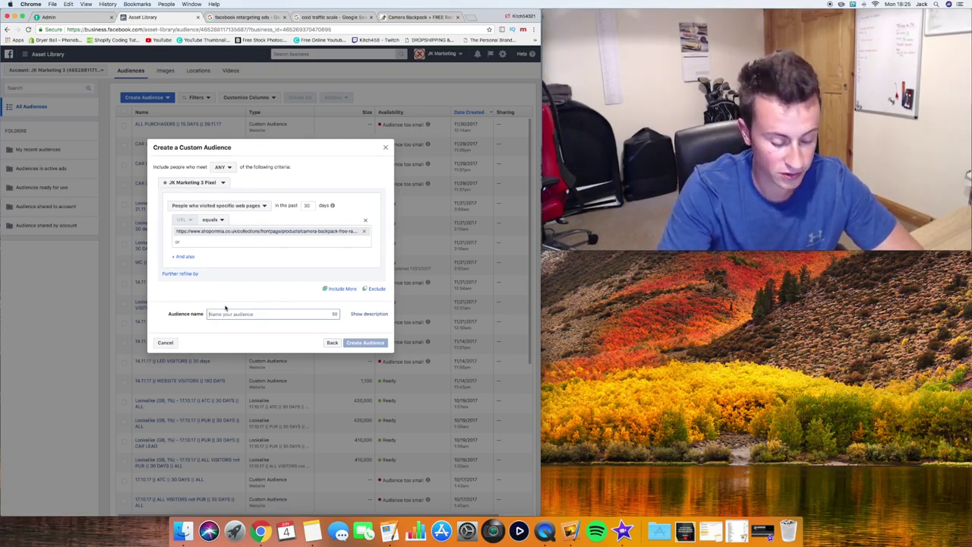
type("4.12.")
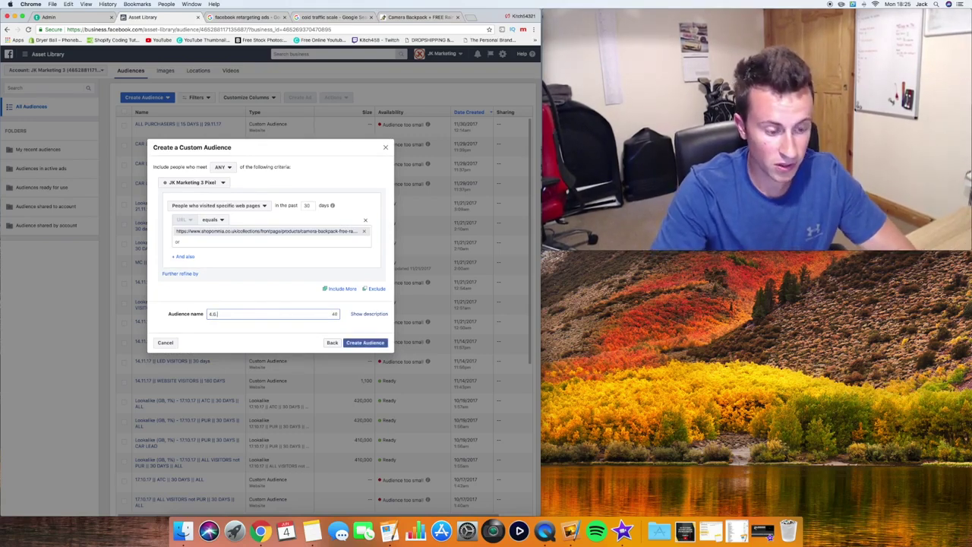
type("18")
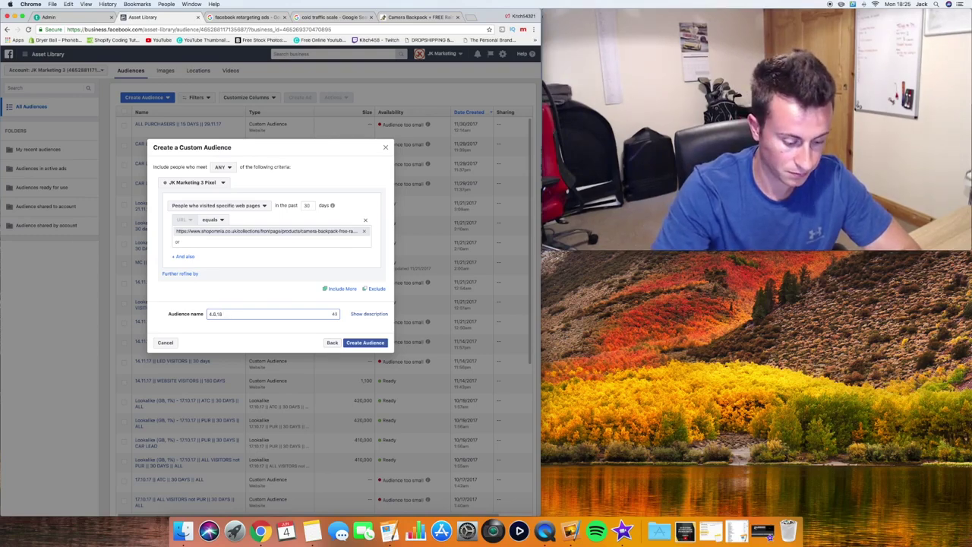
type(" ||")
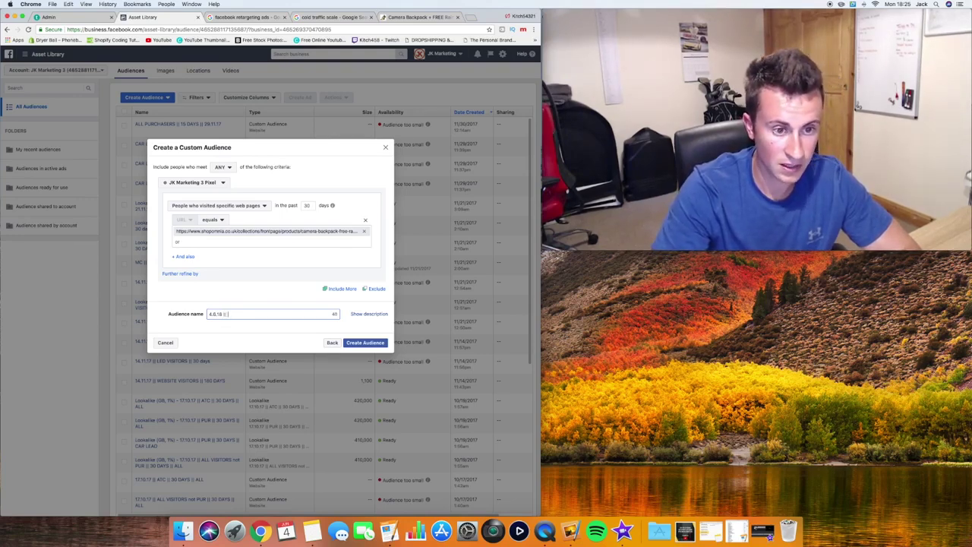
type(" Came")
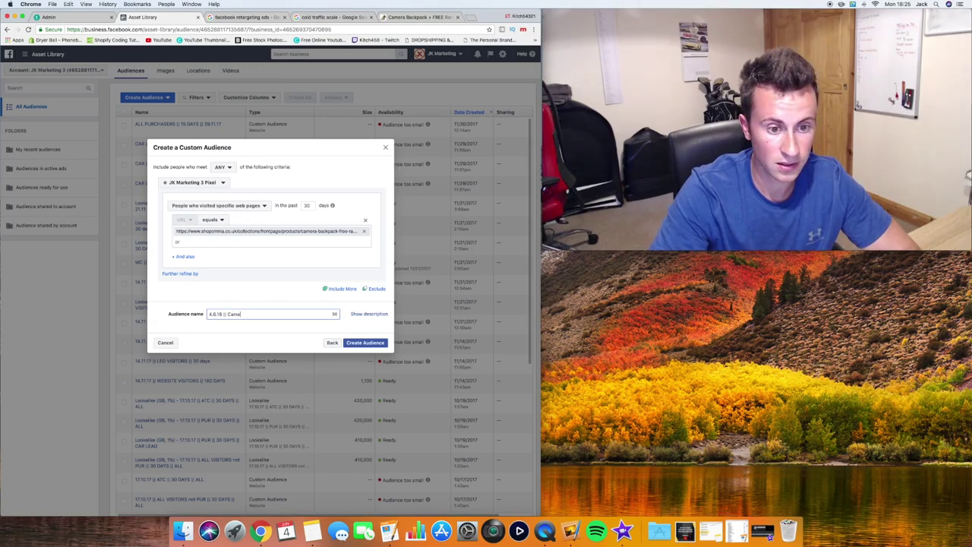
type("ra Backpack Visitors ")
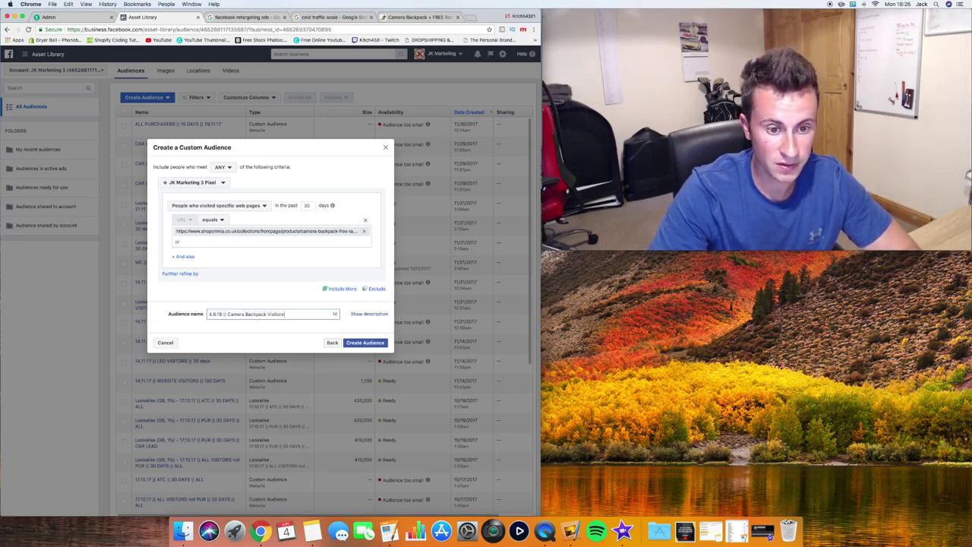
type("|| 30 Days")
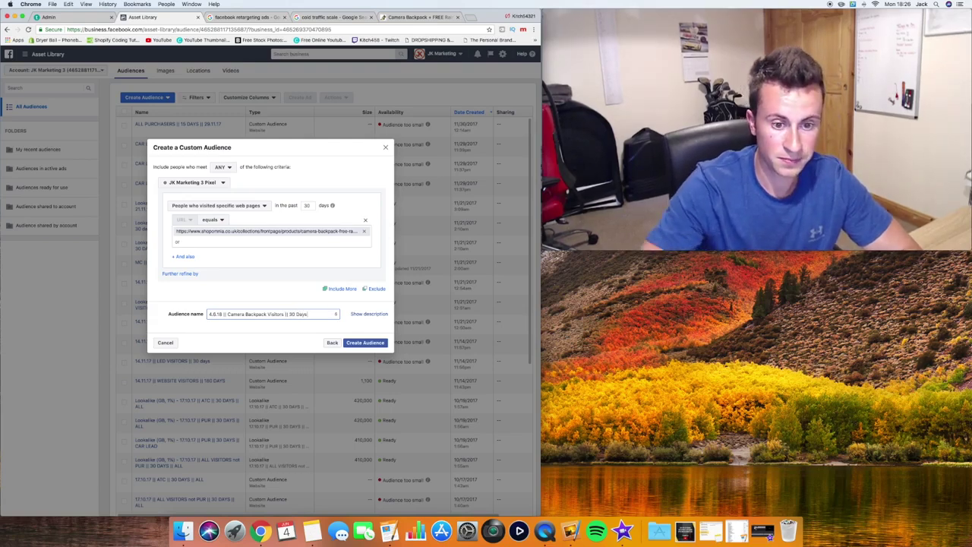
left_click(364, 343)
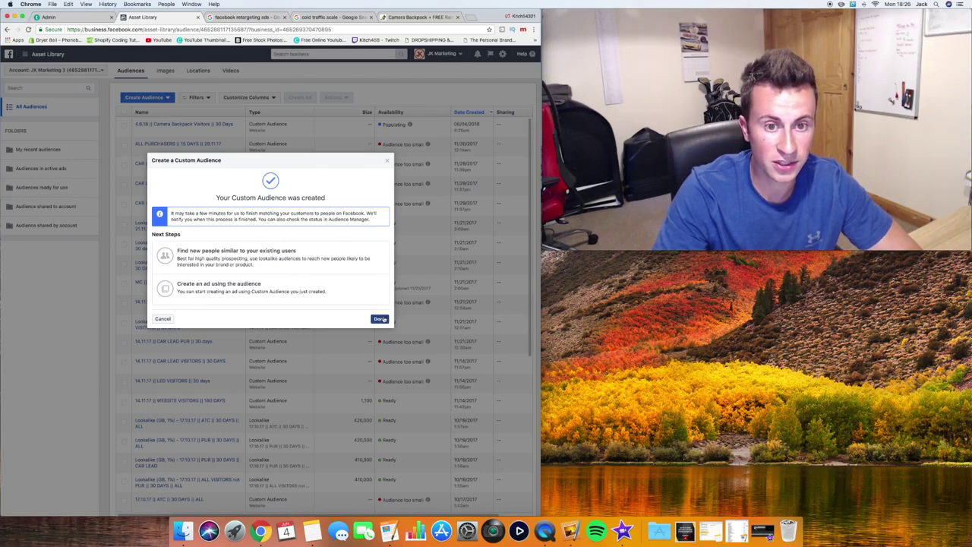
left_click(381, 319)
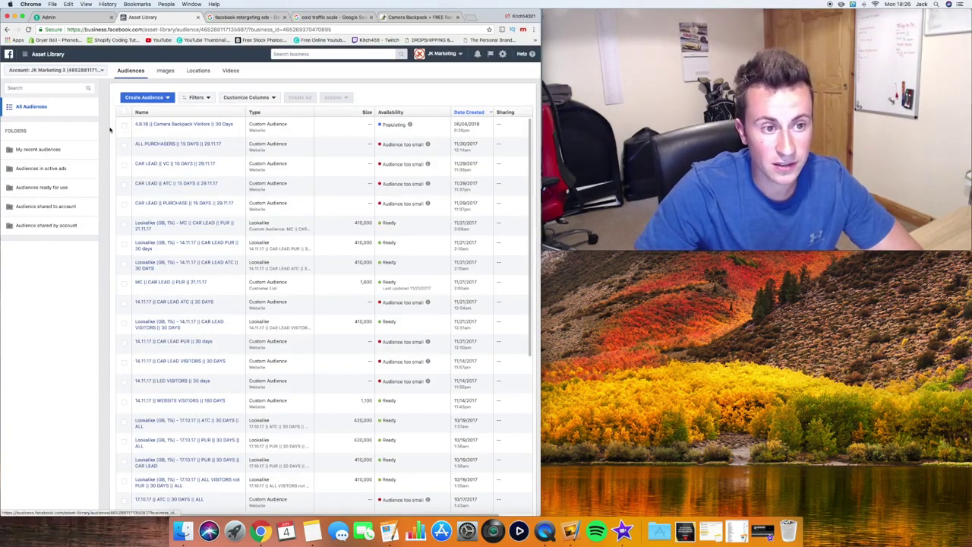